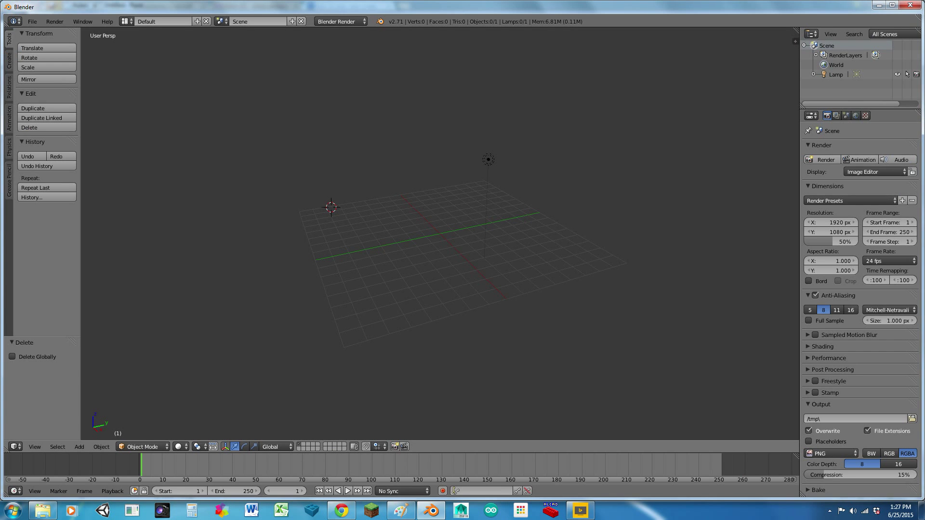
Step: Import the LDraw (.ldr/.dat) spaceship model into the empty scene
click(32, 21)
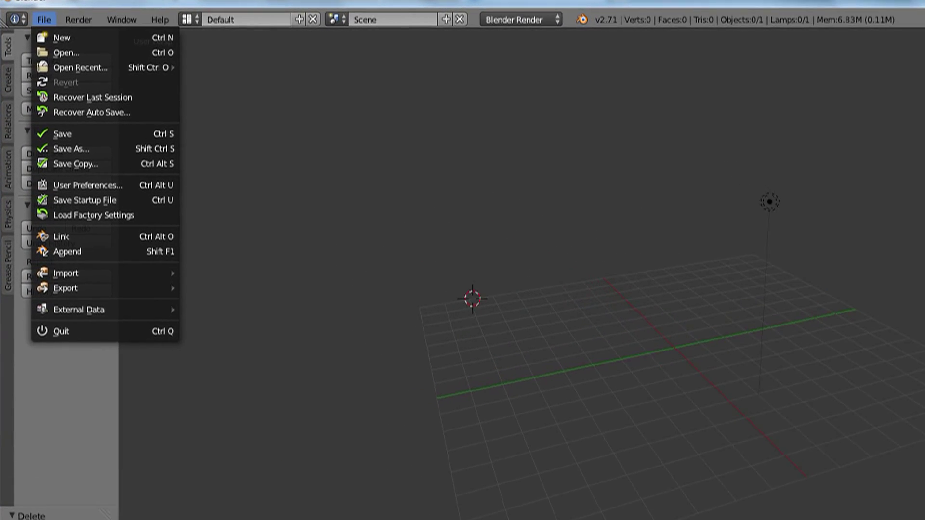
mouse_move(121, 362)
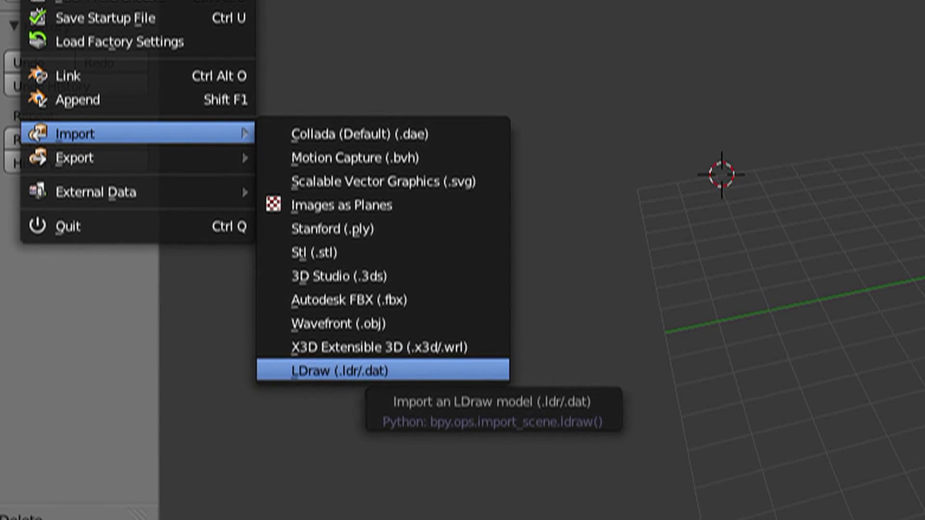
click(366, 358)
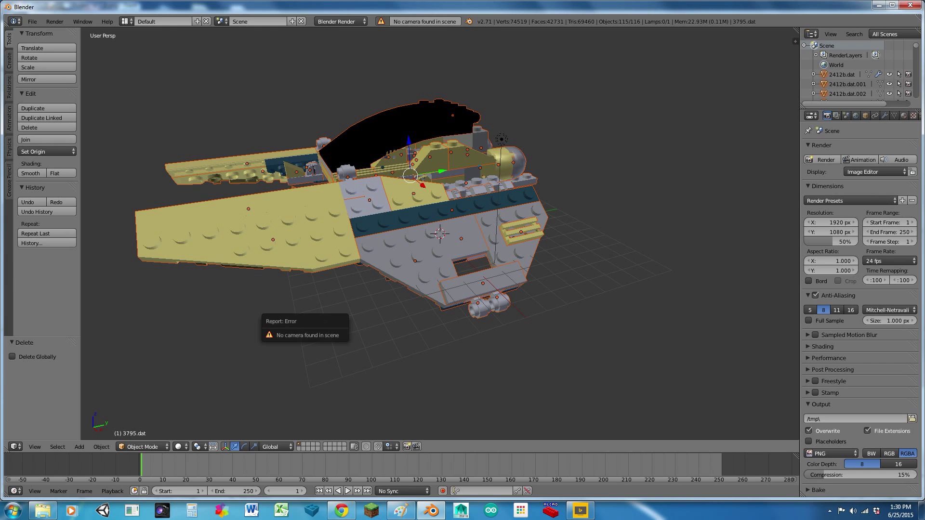
Step: Switch the render engine to Cycles Render and render the scene through the camera
click(340, 22)
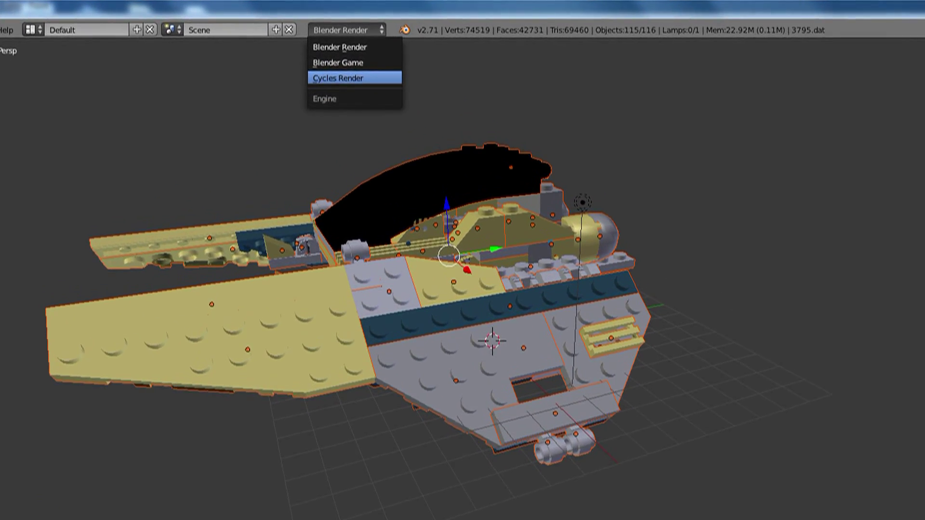
click(341, 102)
key(F12)
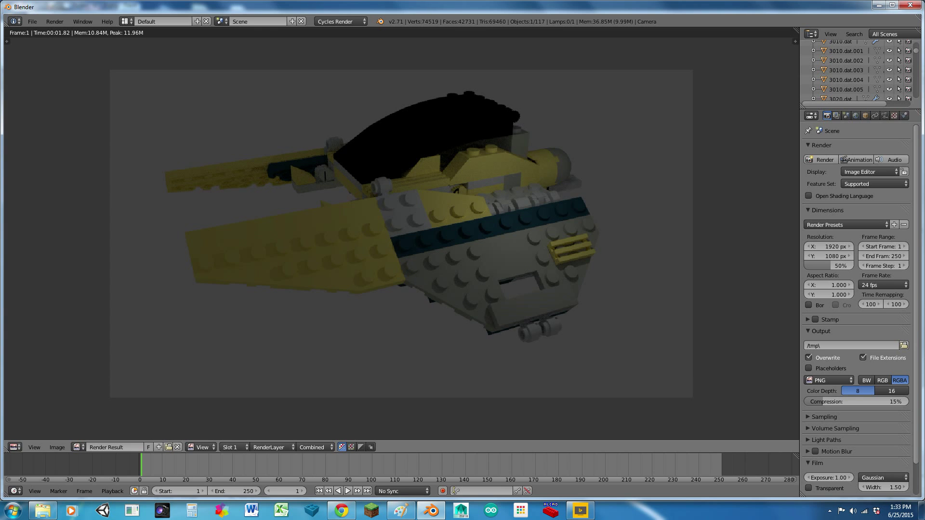
Step: Return to the 3D View and give the black cockpit canopy's material a Glass BSDF surface with pure white colour
click(15, 447)
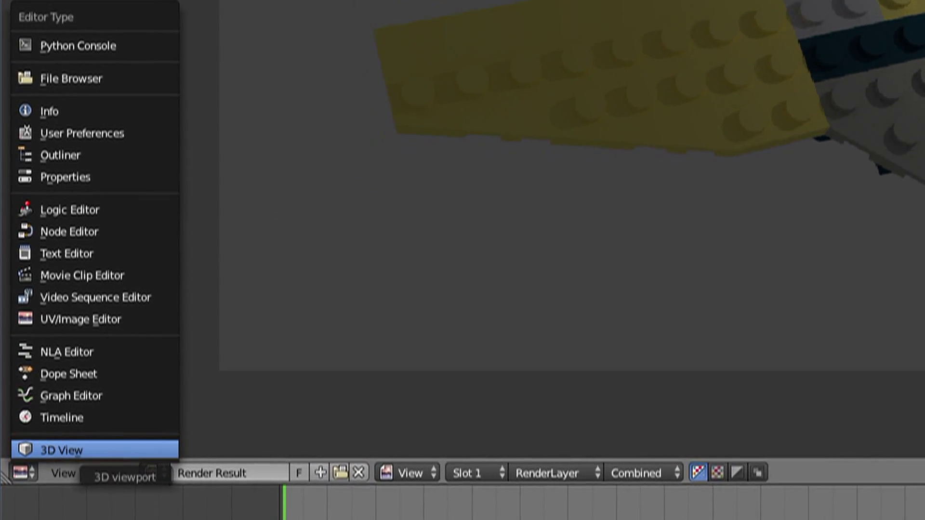
click(65, 452)
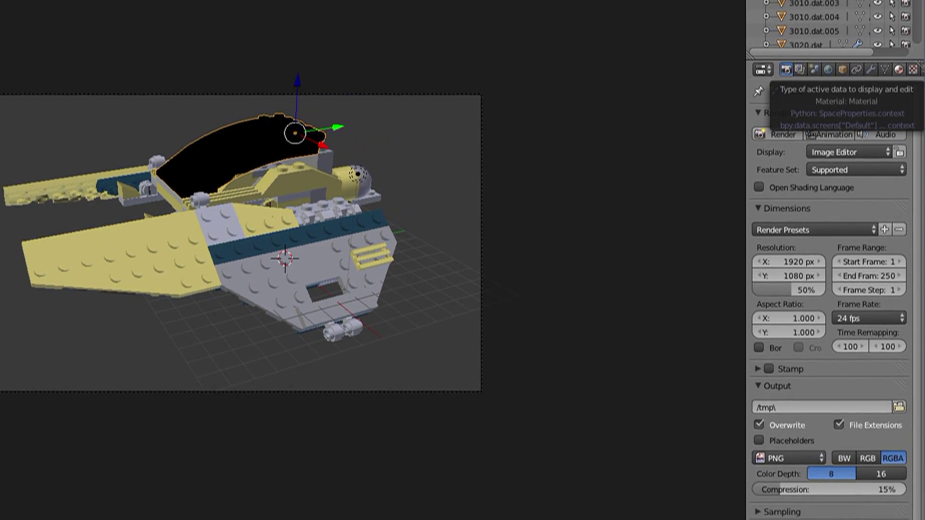
click(892, 15)
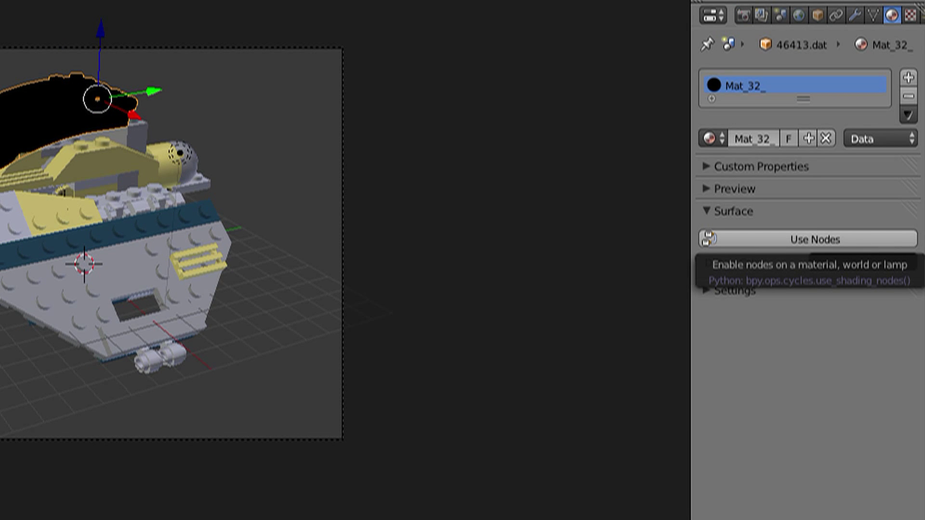
click(838, 240)
click(853, 239)
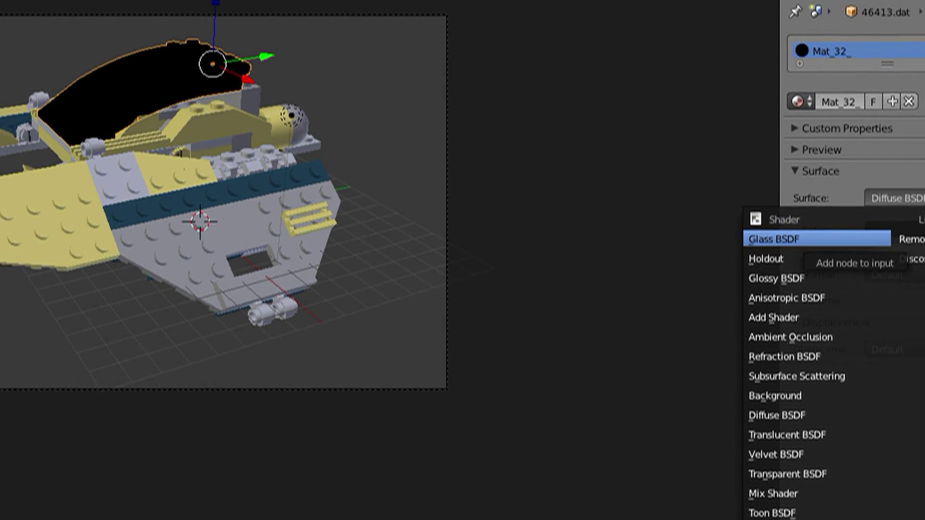
click(726, 208)
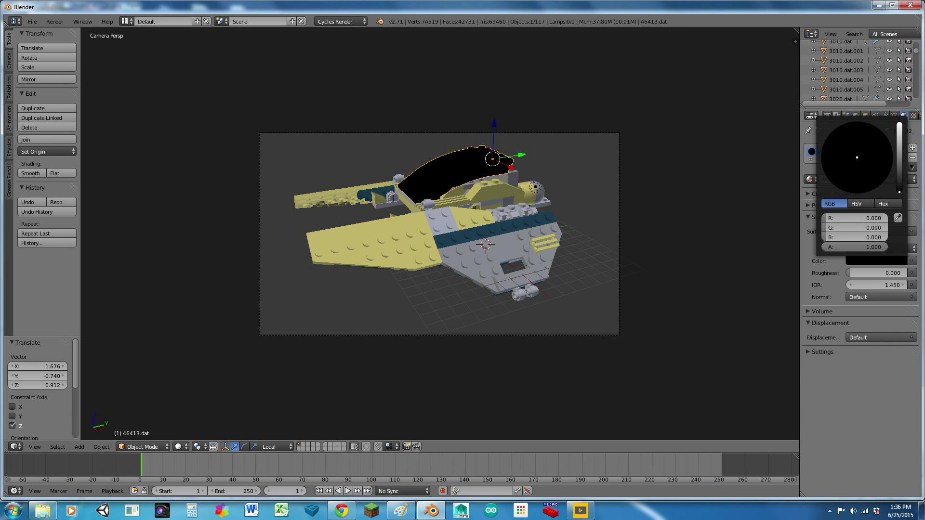
click(899, 125)
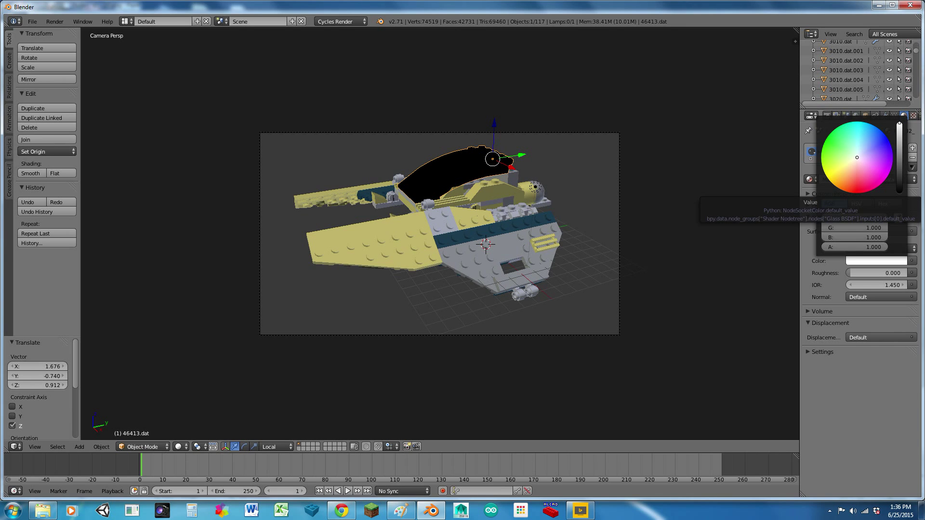
Step: Preview the glass canopy in Rendered viewport shading and return to Solid shading
click(178, 447)
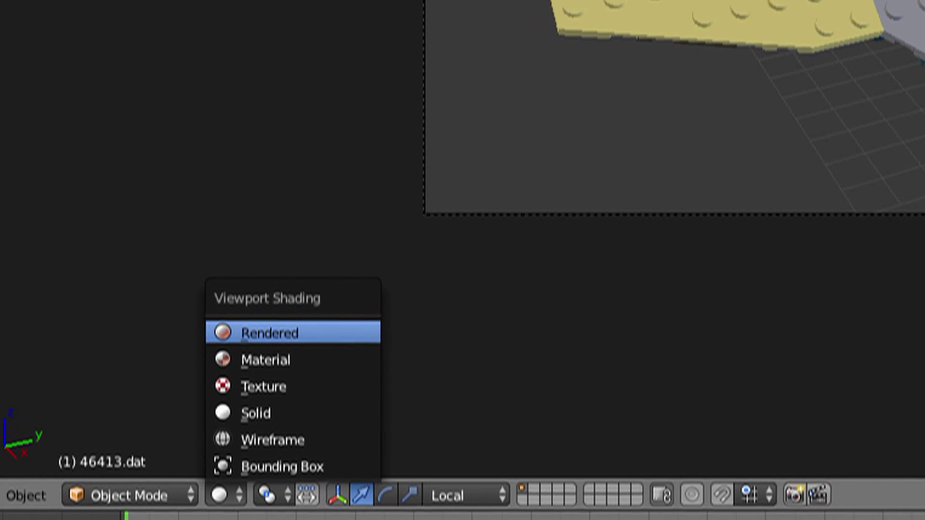
click(335, 288)
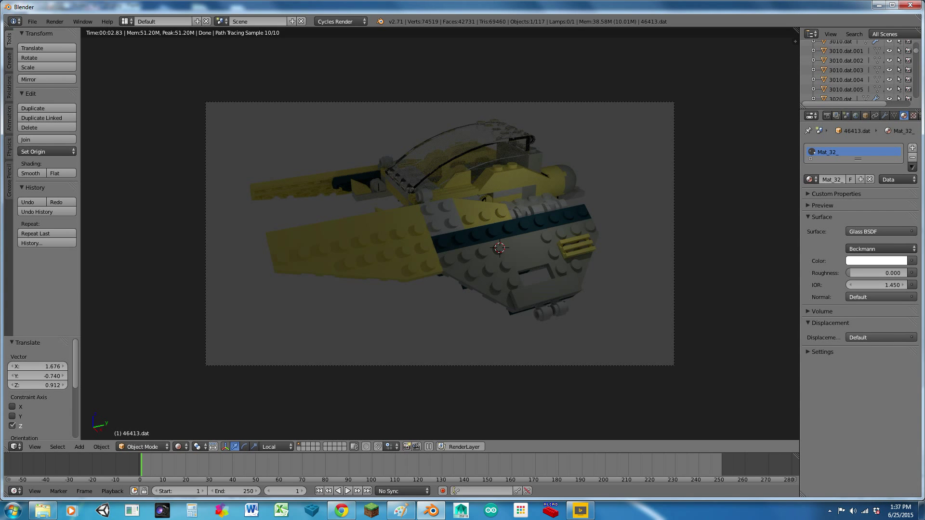
click(178, 447)
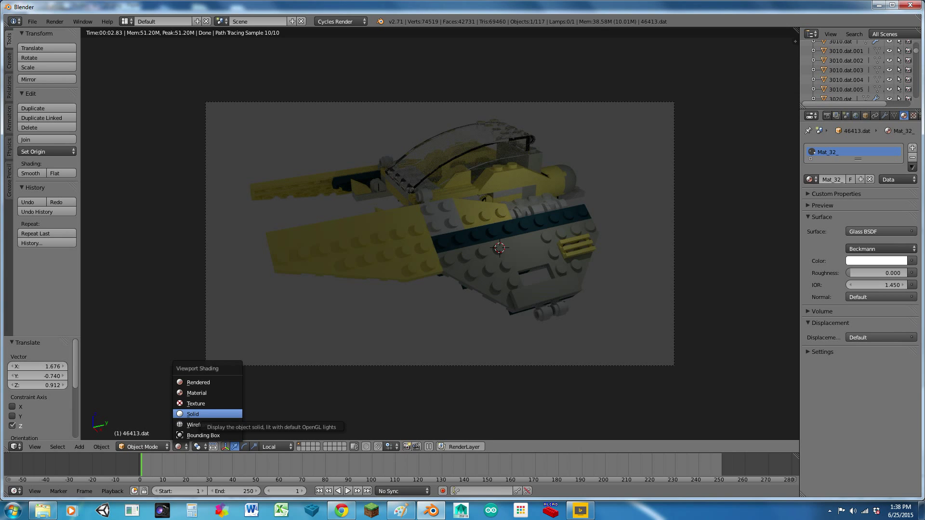
click(192, 414)
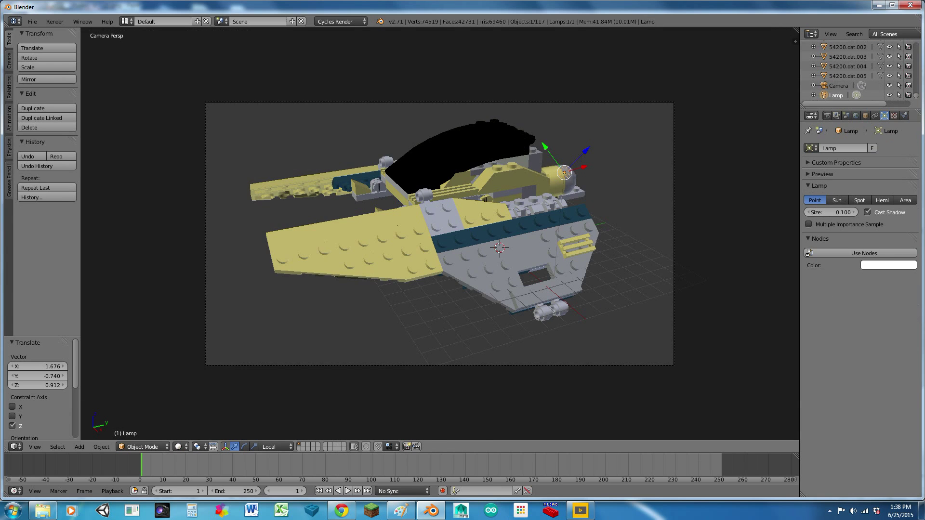
Step: Delete the lamp and add a mesh plane to the scene
key(x)
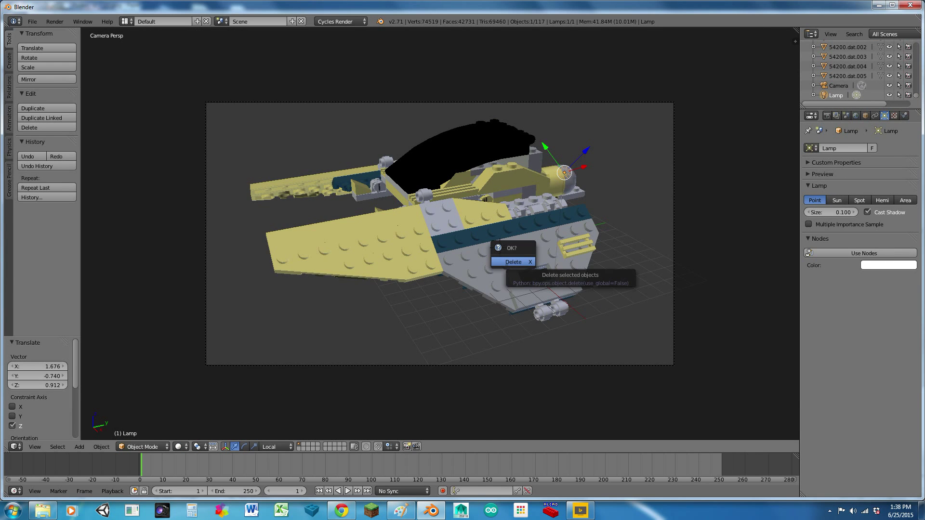
click(513, 261)
click(79, 447)
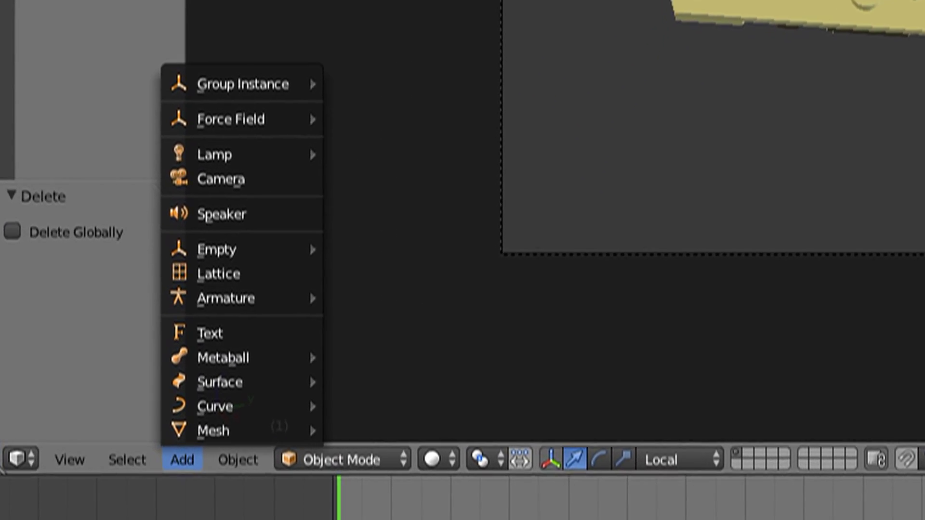
mouse_move(214, 430)
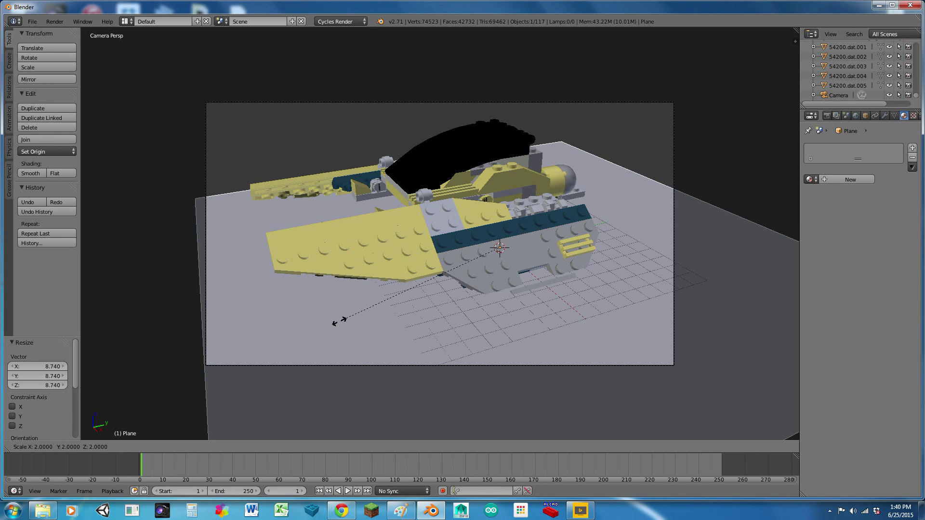
Step: Scale the plane by a factor of 2 and move it -3 along the Z axis
key(Return)
key(g)
key(z)
key(minus)
key(3)
key(Return)
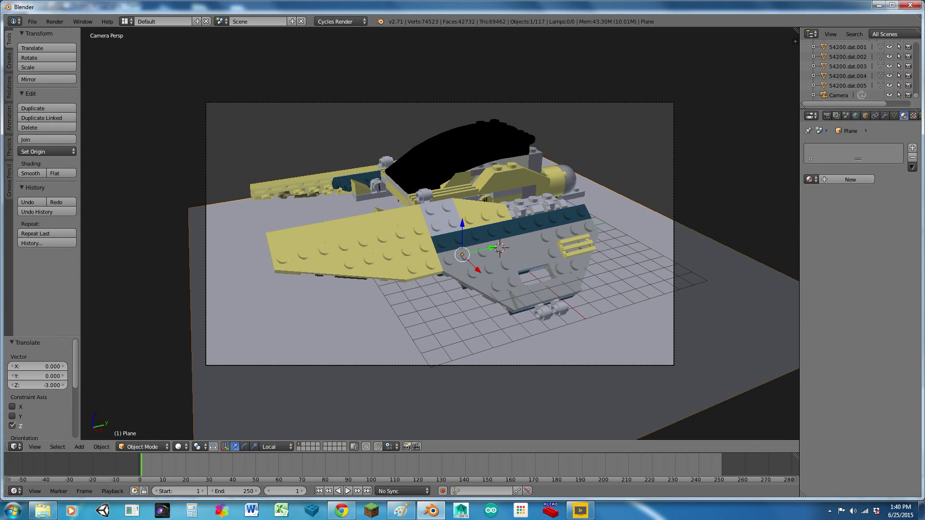
Step: Enlarge the plane well beyond the camera frame and give it a material with an Emission surface
key(s)
key(Return)
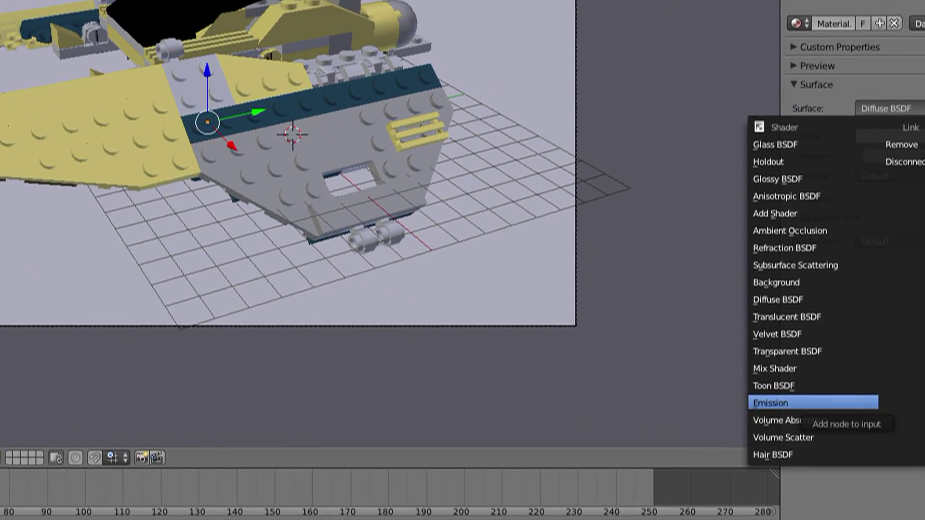
click(752, 385)
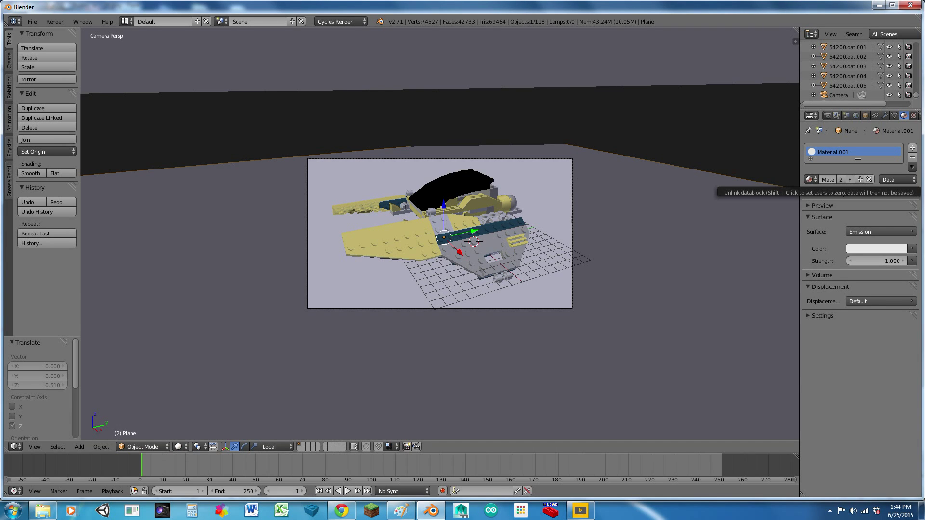
Step: Replace the floor plane's shared Emission material with a new Glossy BSDF material, roughness 0.034
click(869, 179)
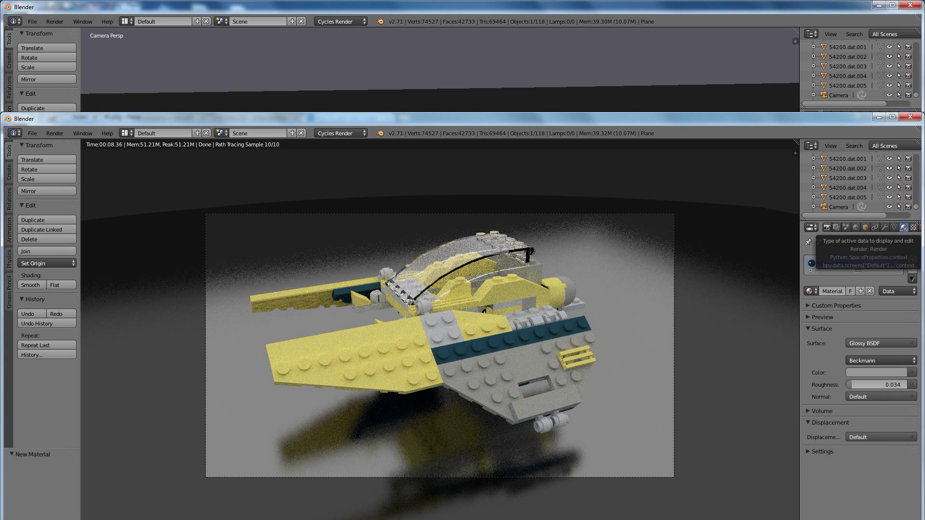
Step: Set the Cycles sampling to 250 render and 100 preview samples and render the final image
click(827, 227)
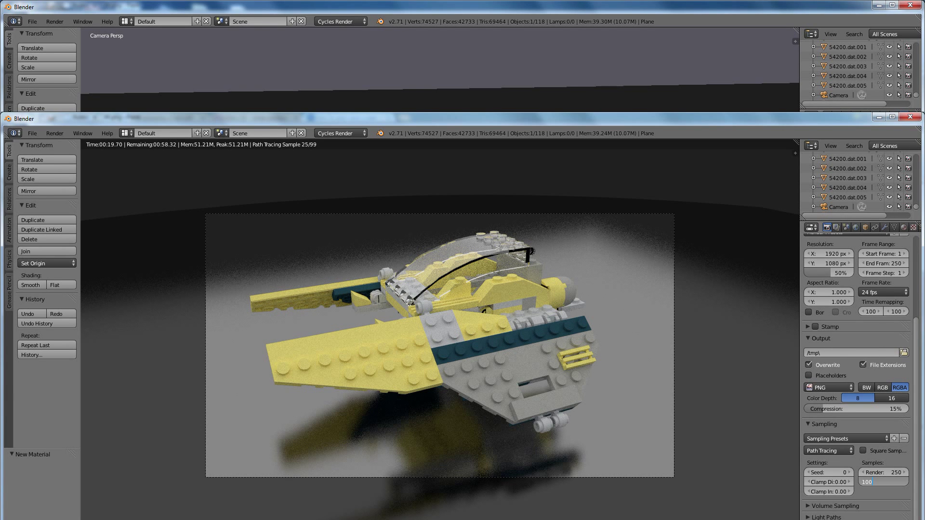
key(Return)
key(F12)
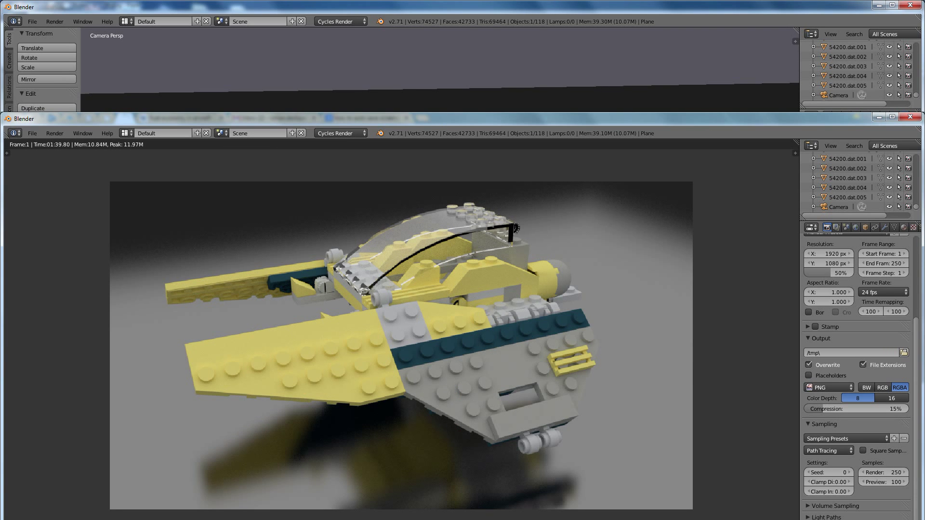
Step: Save the finished render as an image file
click(77, 518)
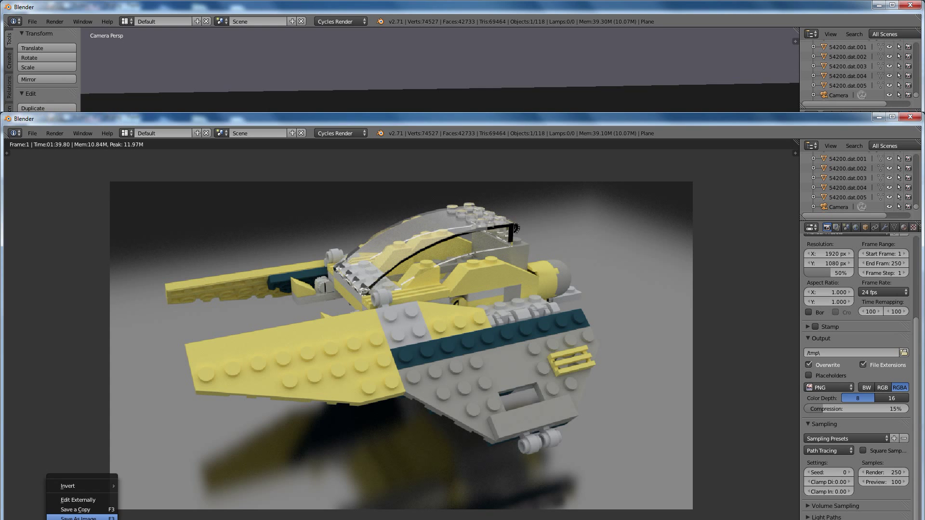